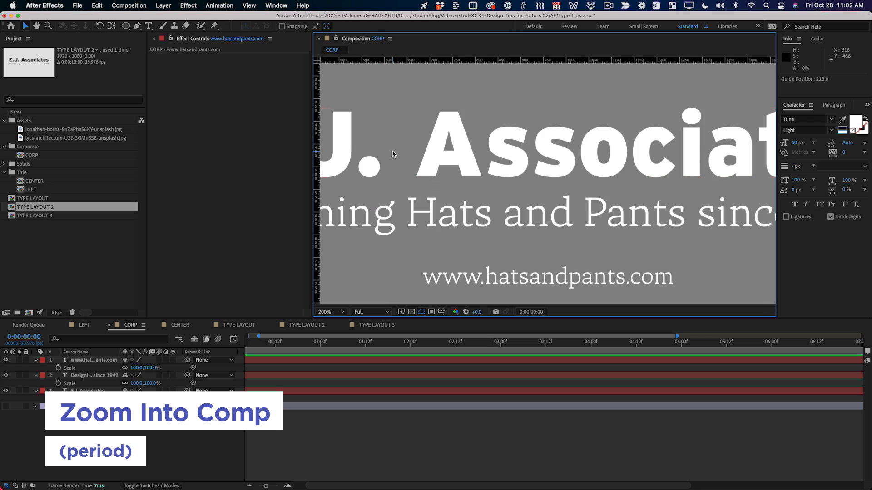
Place vertical guides against the outer edges of the "E.J. Associates" headline, with the first at 215 px
{"action": "left_click_drag", "start_coordinate": [375, 153], "coordinate": [601, 185]}
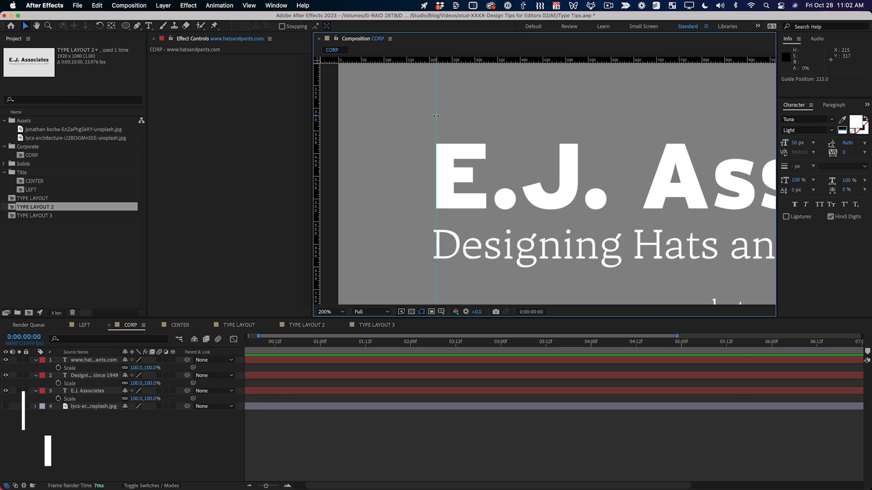
{"action": "left_click_drag", "start_coordinate": [435, 115], "coordinate": [436, 156]}
{"action": "left_click_drag", "start_coordinate": [713, 157], "coordinate": [649, 168]}
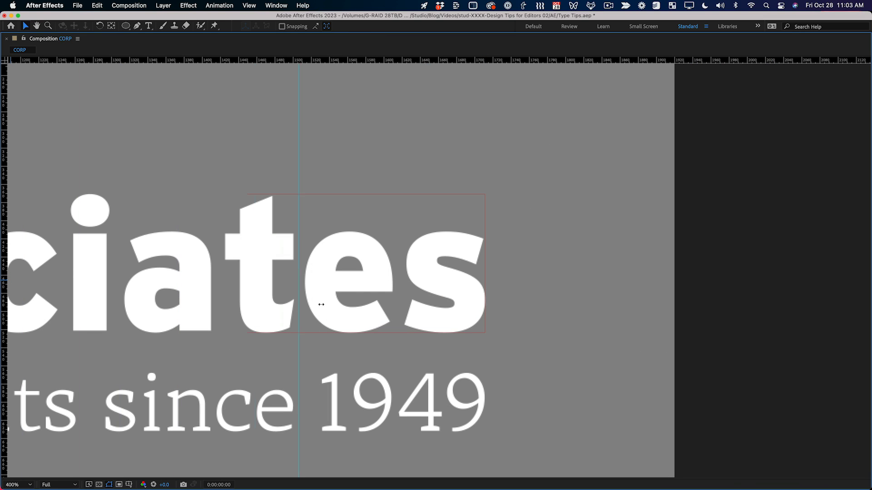
{"action": "left_click_drag", "start_coordinate": [321, 304], "coordinate": [485, 309]}
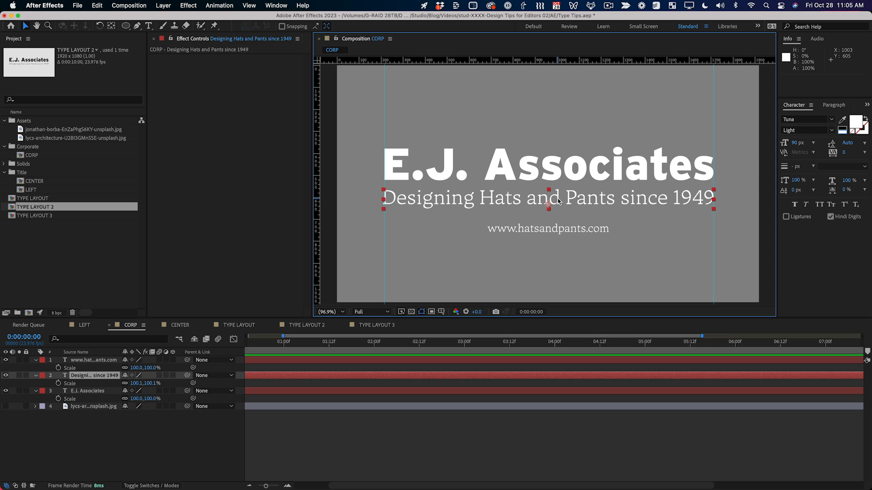
With the title/action safe overlay on, reveal the three text layers' positions and centre them at X Position 960
{"action": "left_click", "coordinate": [837, 106]}
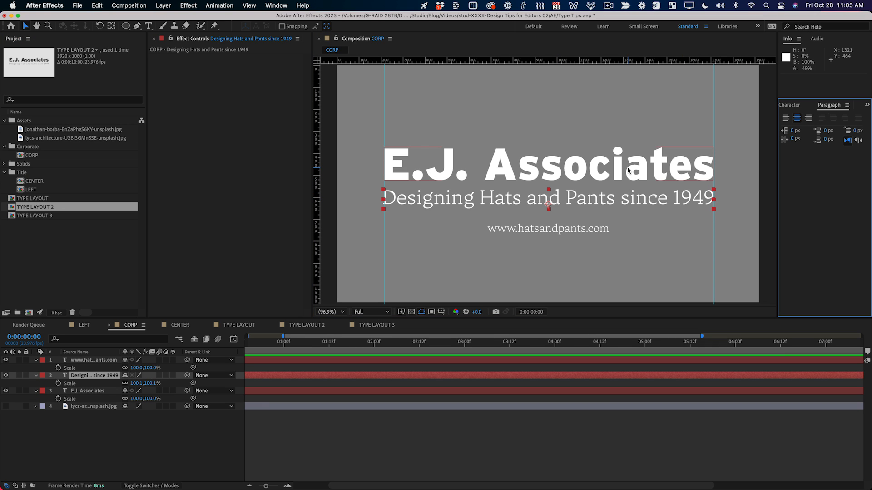
{"action": "key", "text": "apostrophe"}
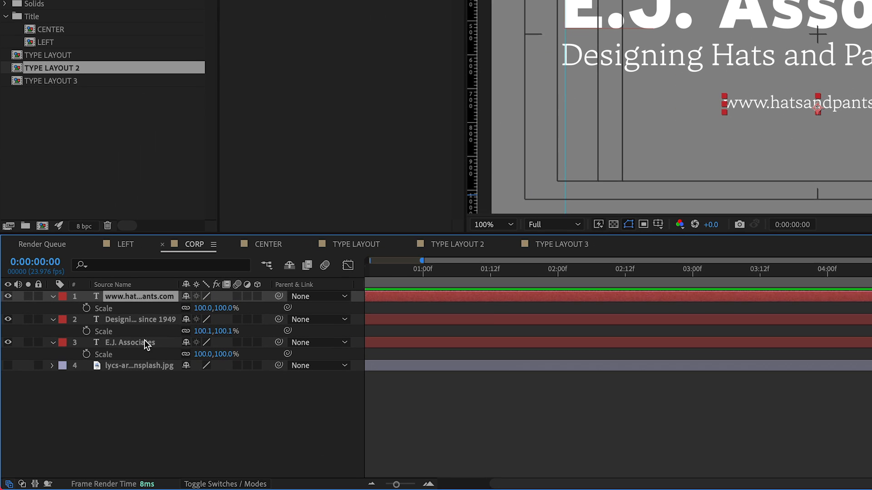
{"action": "left_click", "coordinate": [97, 389]}
{"action": "left_click", "coordinate": [98, 358], "text": "shift"}
{"action": "key", "text": "p"}
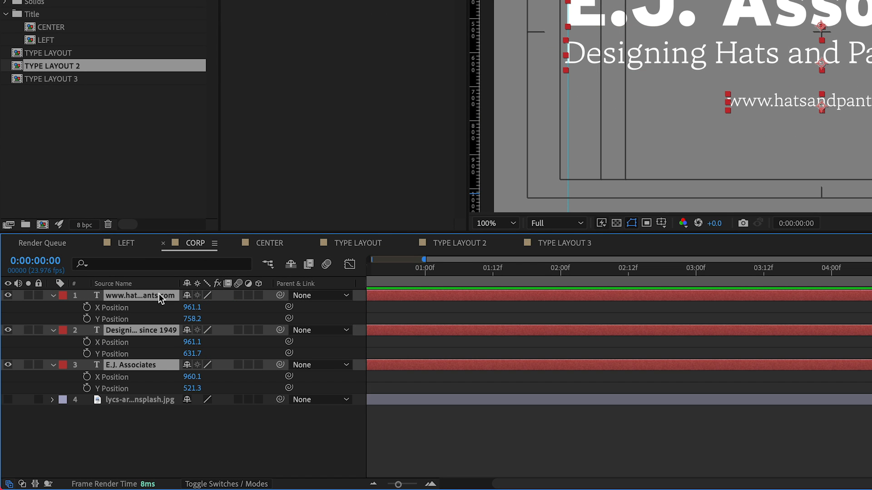
{"action": "left_click", "coordinate": [210, 440]}
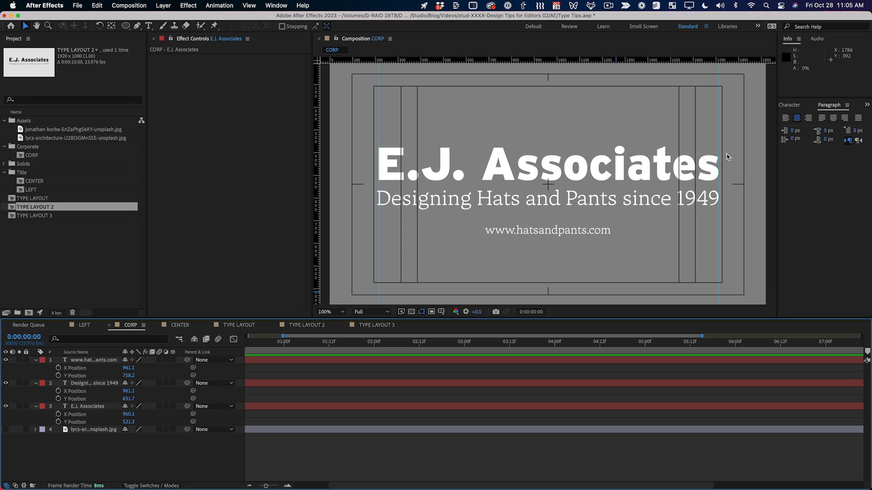
{"action": "left_click", "coordinate": [127, 367]}
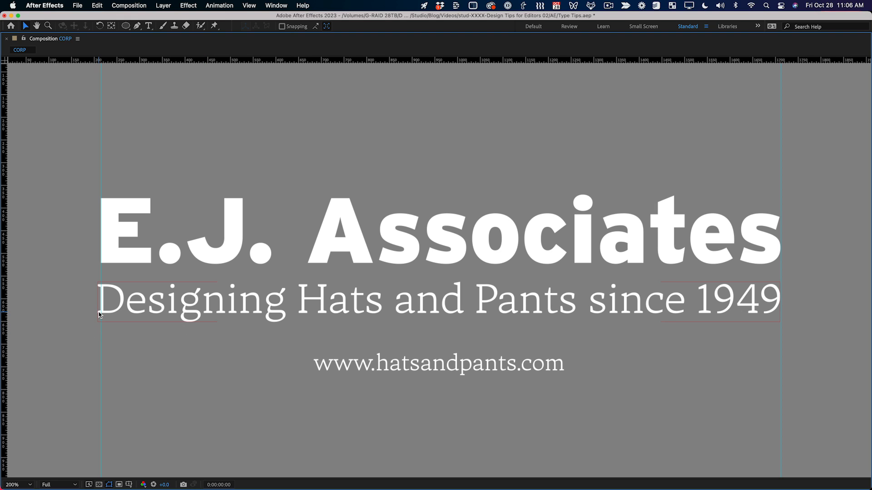
Nudge the "Designing Hats and Pants since 1949" line two pixels right so its first letter meets the guide
{"action": "left_click", "coordinate": [235, 306]}
{"action": "key", "text": "Right"}
{"action": "key", "text": "Right"}
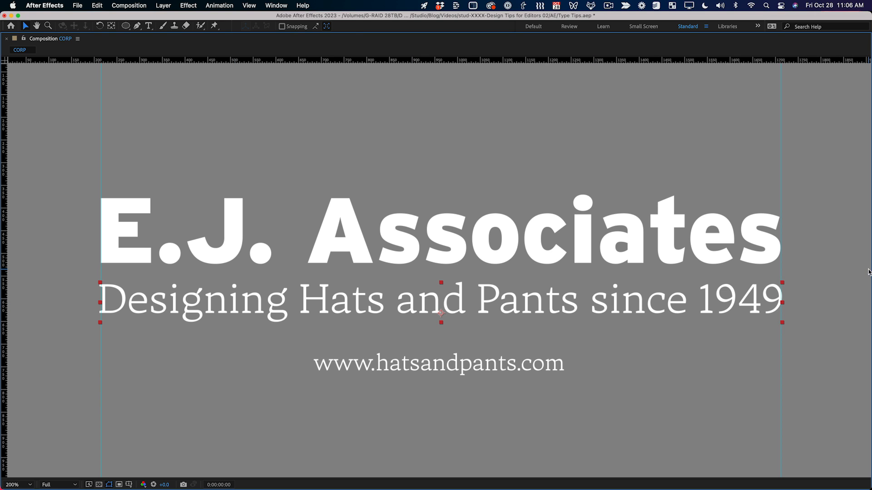
Scale the tagline layer to 99.6% and nudge it right one pixel to fit between the vertical guides
{"action": "key", "text": "grave"}
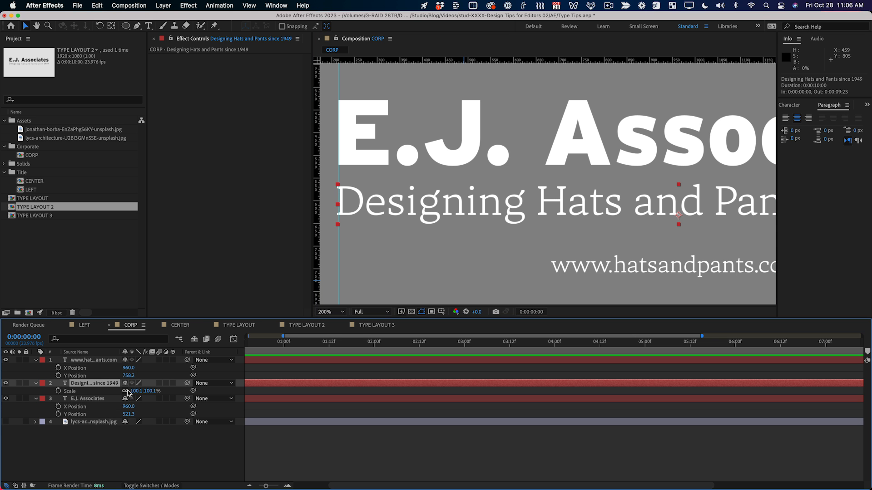
{"action": "type", "text": "99.6"}
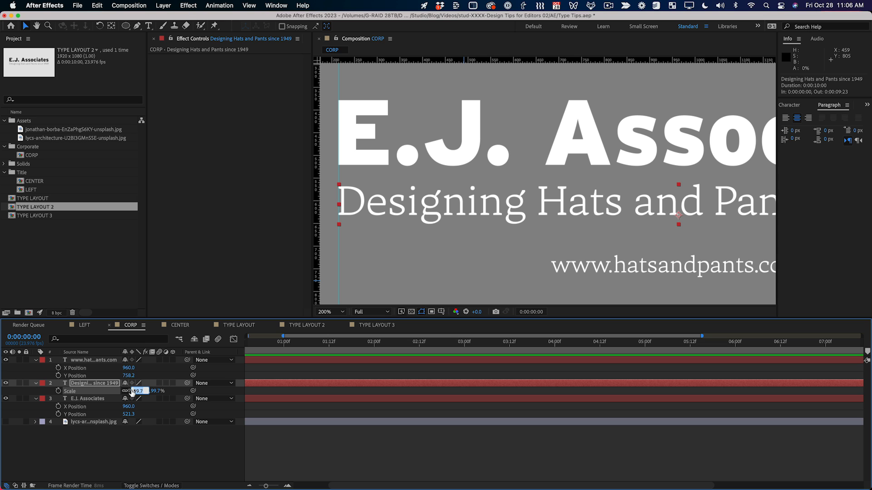
{"action": "left_click", "coordinate": [765, 188]}
{"action": "scroll", "coordinate": [765, 188], "scroll_direction": "right", "scroll_amount": 10}
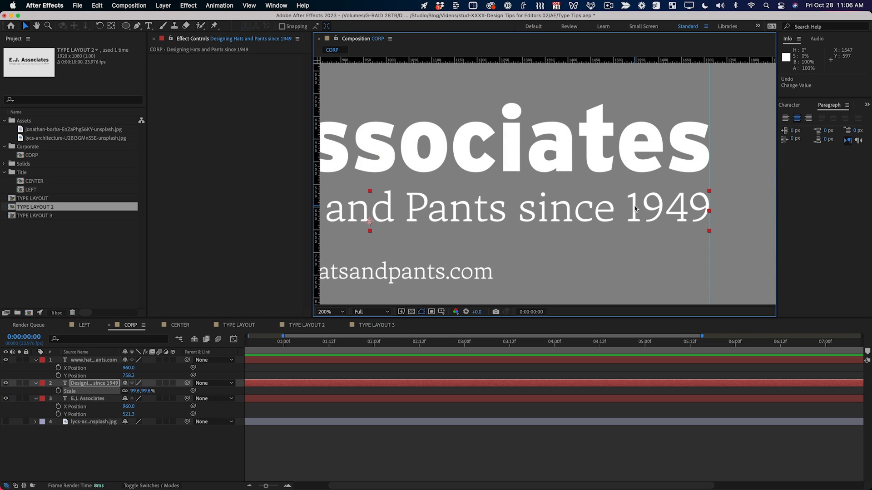
{"action": "key", "text": "Right"}
{"action": "key", "text": "shift+/"}
{"action": "left_click", "coordinate": [579, 255]}
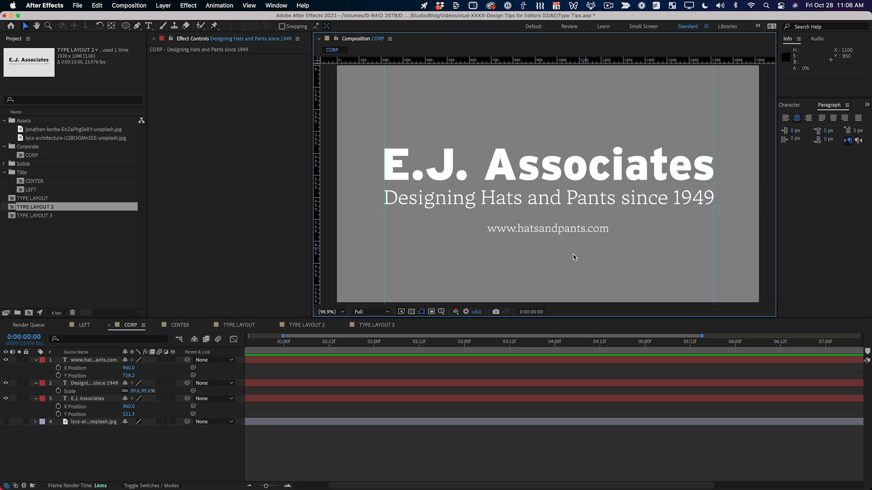
Draw a rectangle shape tightly around the "n" of "and" in the tagline, from the baseline to the x-height
{"action": "left_click", "coordinate": [553, 233]}
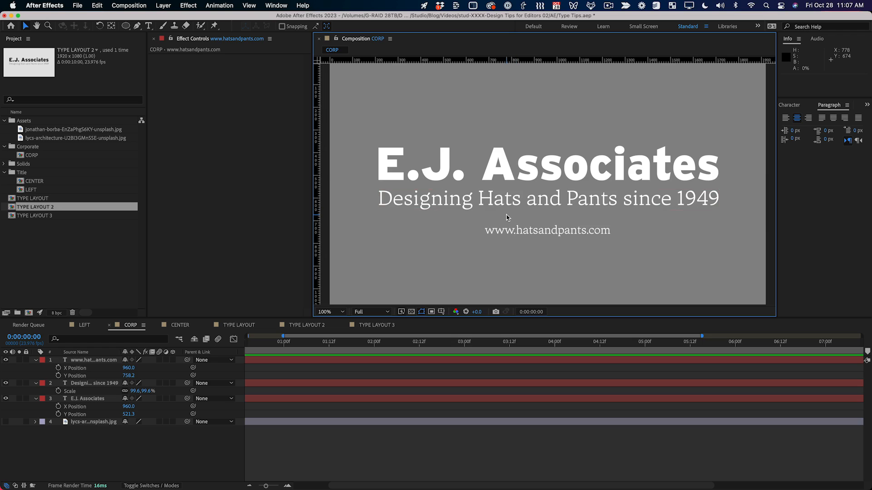
{"action": "scroll", "coordinate": [506, 215], "scroll_direction": "up", "scroll_amount": 1}
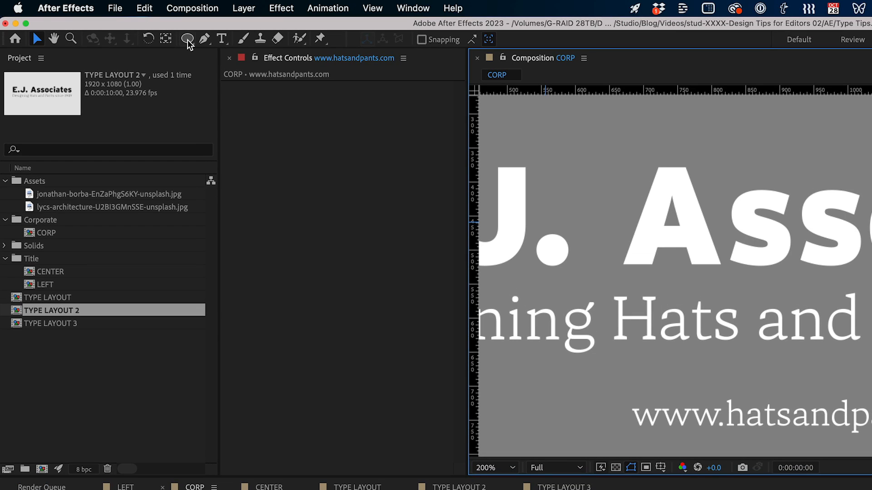
{"action": "left_click", "coordinate": [187, 40]}
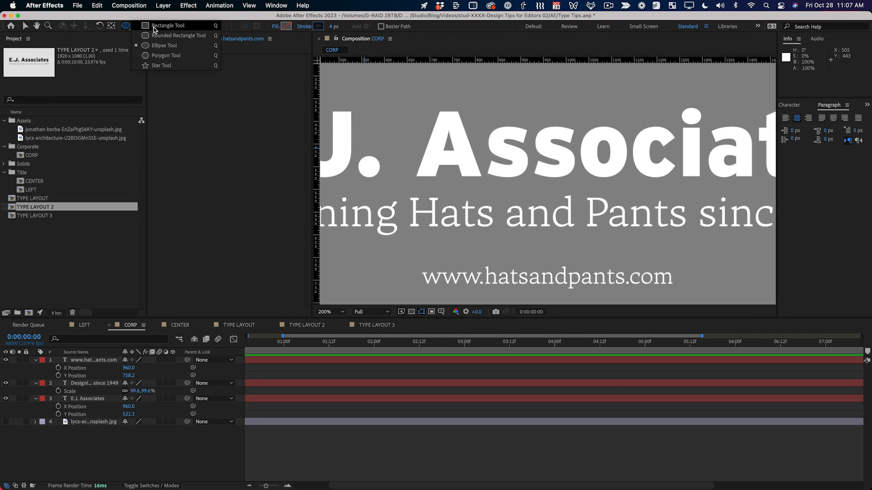
{"action": "left_click", "coordinate": [154, 30]}
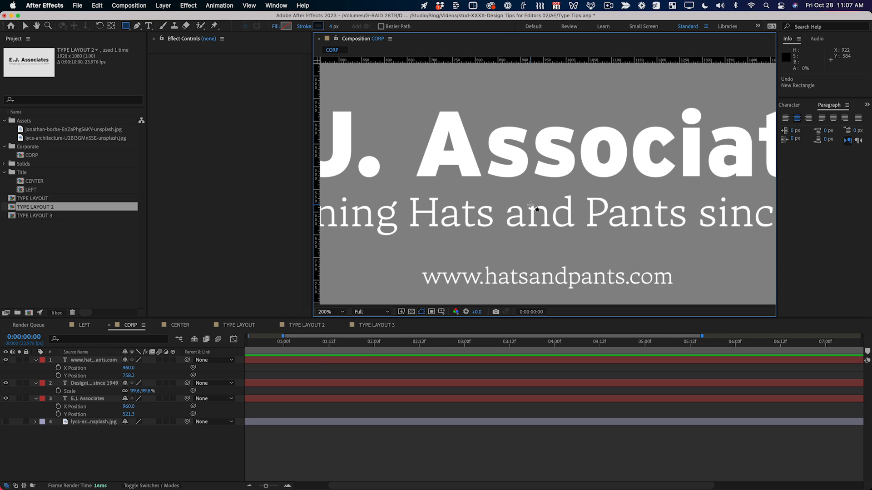
{"action": "scroll", "coordinate": [575, 223], "scroll_direction": "up", "scroll_amount": 3}
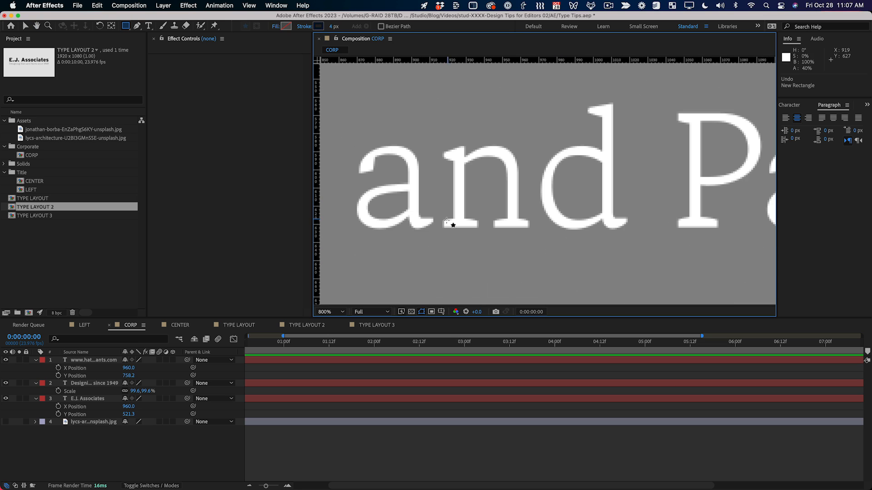
{"action": "mouse_move", "coordinate": [444, 229]}
{"action": "left_mouse_down"}
{"action": "mouse_move", "coordinate": [518, 162]}
{"action": "mouse_move", "coordinate": [532, 134]}
{"action": "mouse_move", "coordinate": [528, 145]}
{"action": "left_mouse_up"}
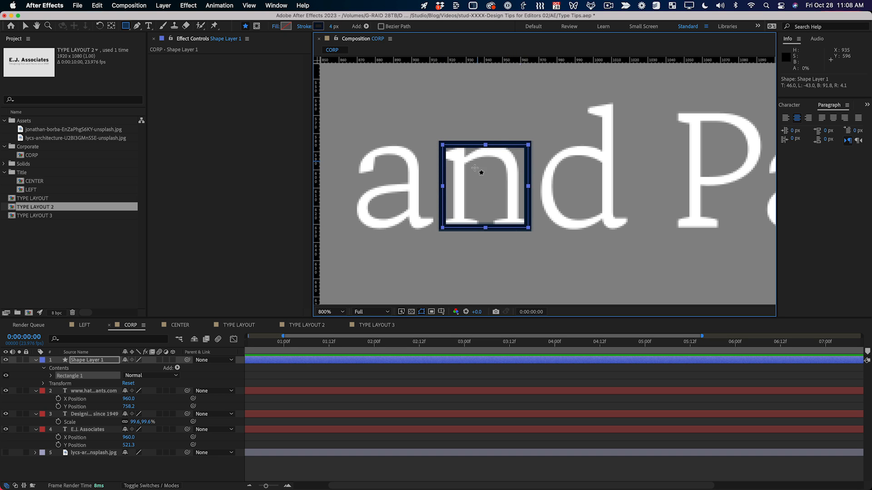
Give the rectangle no stroke and a solid black fill
{"action": "left_click", "coordinate": [319, 26], "text": "alt"}
{"action": "left_click", "coordinate": [319, 26], "text": "alt"}
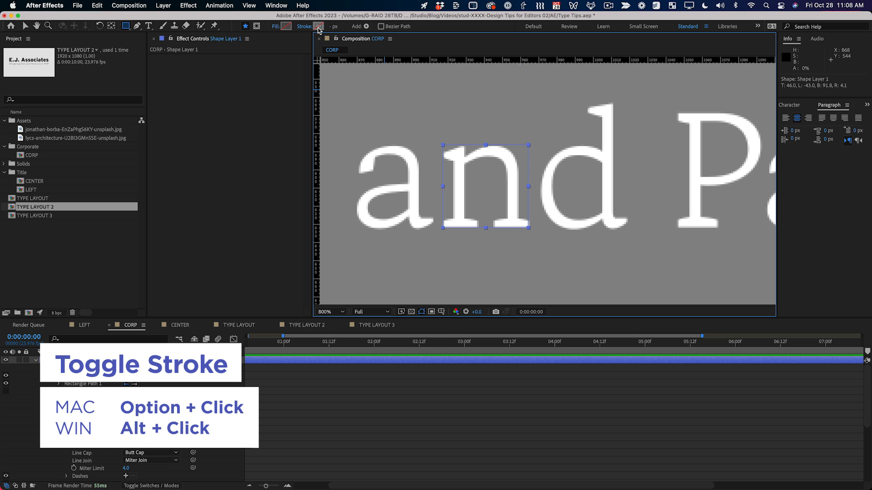
{"action": "left_click", "coordinate": [286, 27], "text": "alt"}
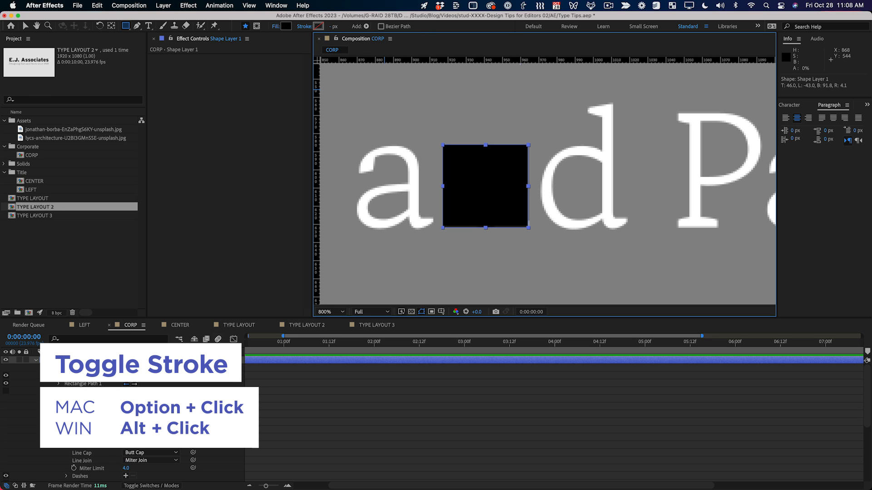
Reduce the rectangle layer's opacity to 34%
{"action": "left_click", "coordinate": [106, 360]}
{"action": "key", "text": "t"}
{"action": "left_click_drag", "start_coordinate": [125, 368], "coordinate": [95, 368]}
{"action": "left_click", "coordinate": [477, 461]}
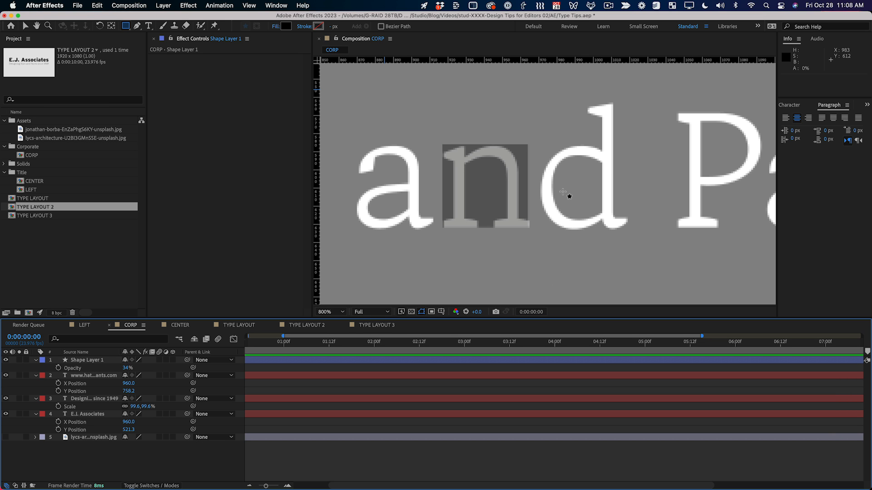
Rename the rectangle's shape layer to "spacer"
{"action": "scroll", "coordinate": [563, 192], "scroll_direction": "down", "scroll_amount": 5}
{"action": "scroll", "coordinate": [566, 199], "scroll_direction": "up", "scroll_amount": 2}
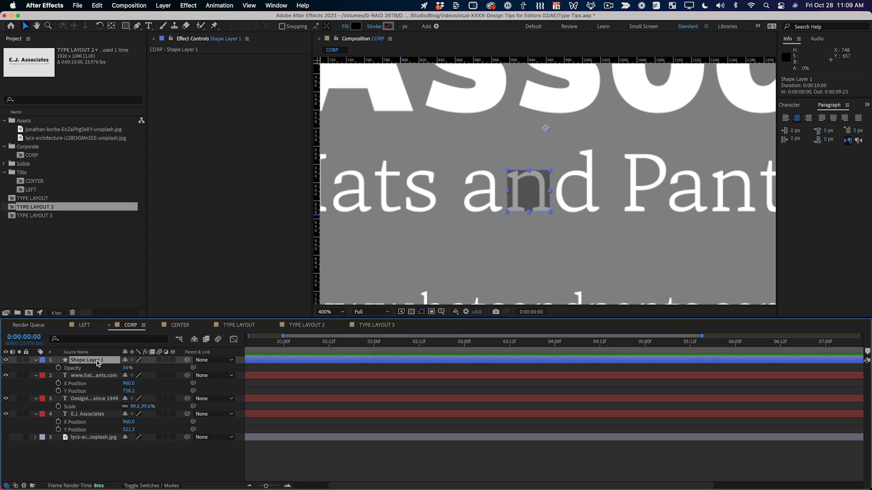
{"action": "key", "text": "Return"}
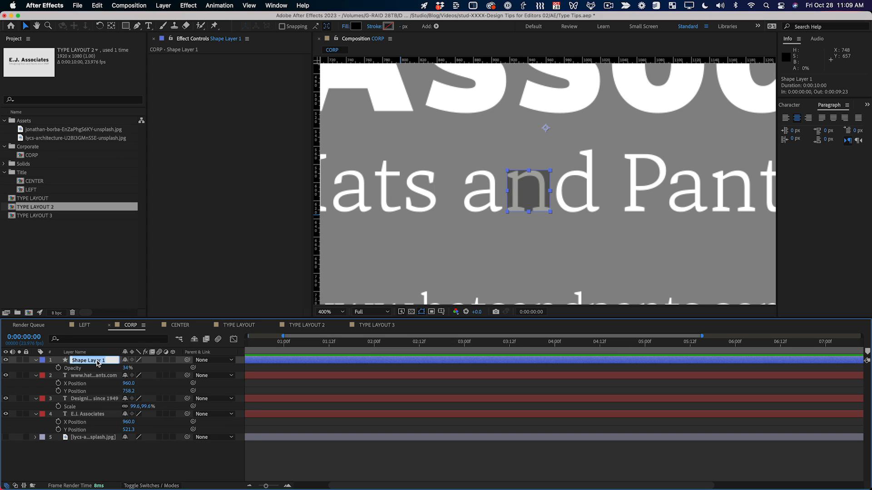
{"action": "type", "text": "spacer"}
{"action": "key", "text": "Return"}
Reveal the spacer layer's scale and move its anchor point to the centre of the rectangle's bottom edge
{"action": "key", "text": "s"}
{"action": "key", "text": "y"}
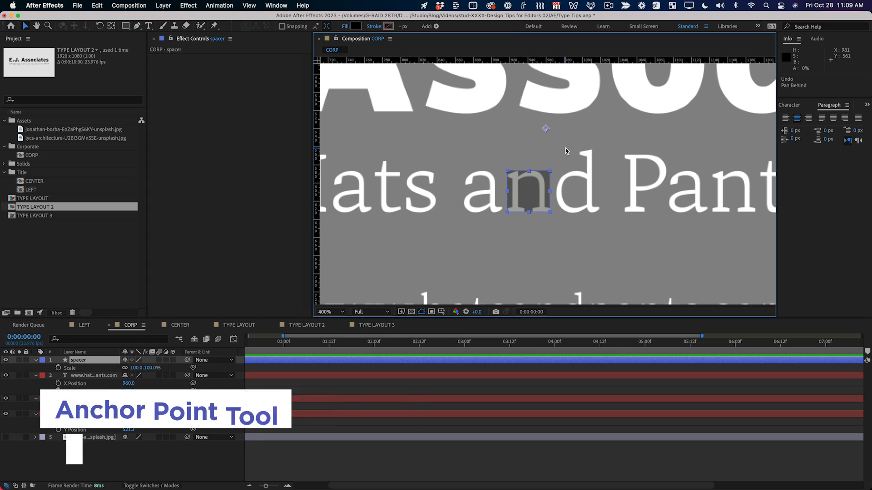
{"action": "key", "text": "y"}
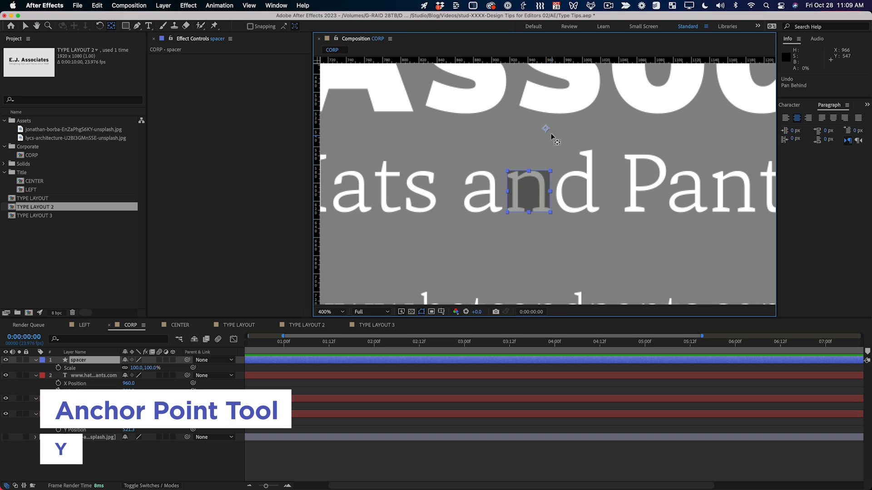
{"action": "left_click_drag", "start_coordinate": [546, 129], "coordinate": [529, 214]}
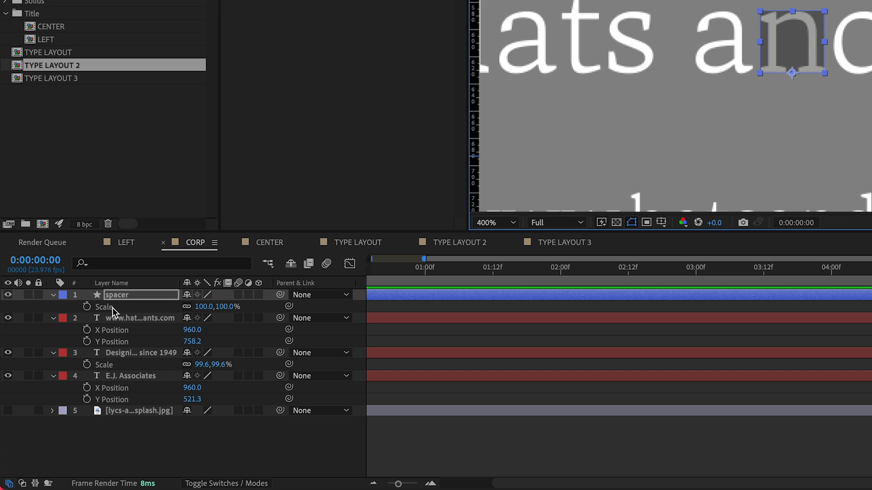
Unlink the spacer layer's scale dimensions and set its vertical scale to 200%
{"action": "left_click", "coordinate": [187, 307]}
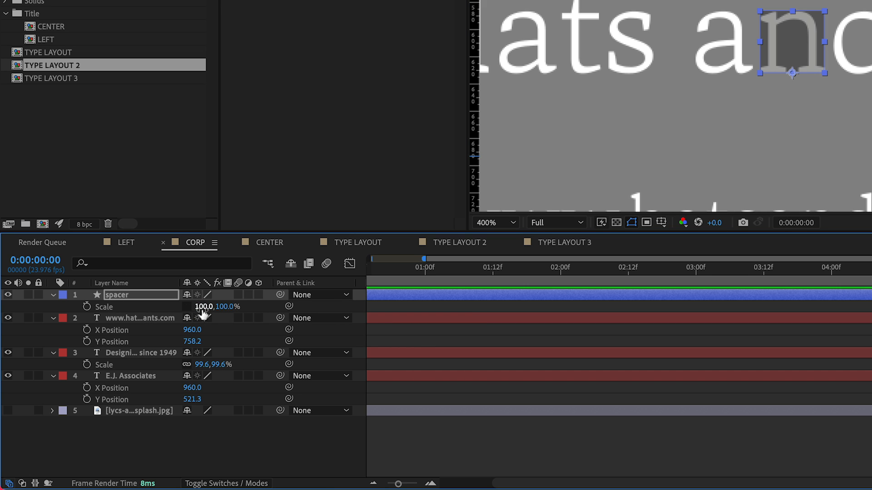
{"action": "left_click", "coordinate": [229, 307]}
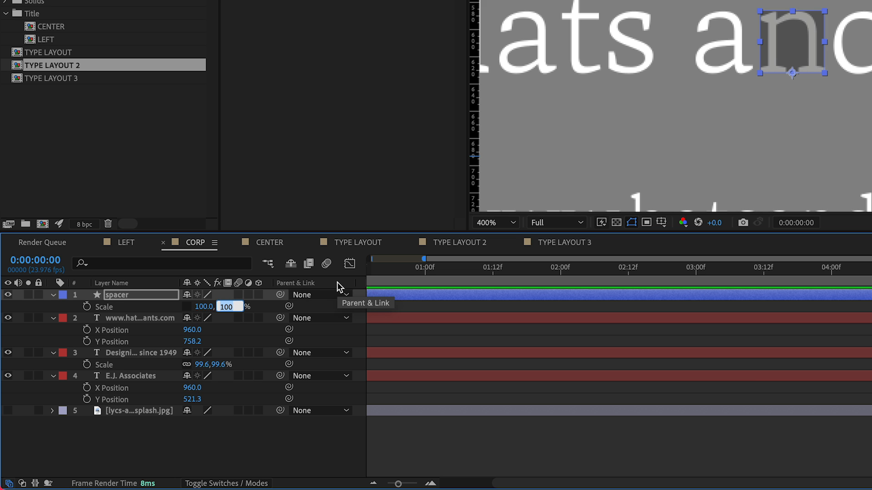
{"action": "type", "text": "200"}
{"action": "key", "text": "Return"}
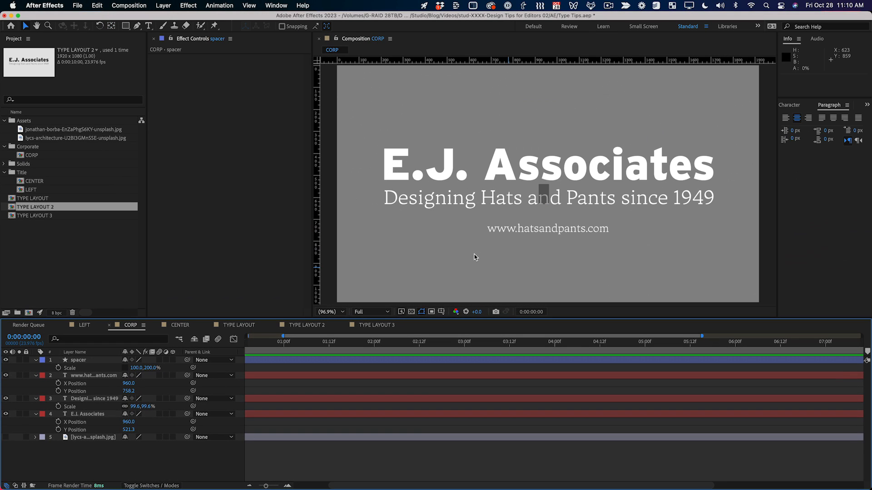
Add a horizontal guide at 539 px on the spacer's top edge and lower "E.J. Associates" 18 pixels onto it
{"action": "left_click_drag", "start_coordinate": [602, 56], "coordinate": [608, 180]}
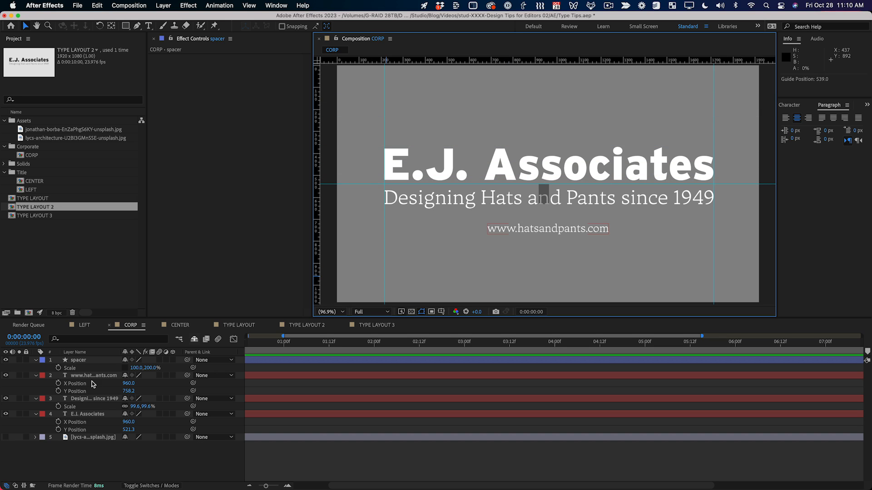
{"action": "left_click", "coordinate": [544, 159]}
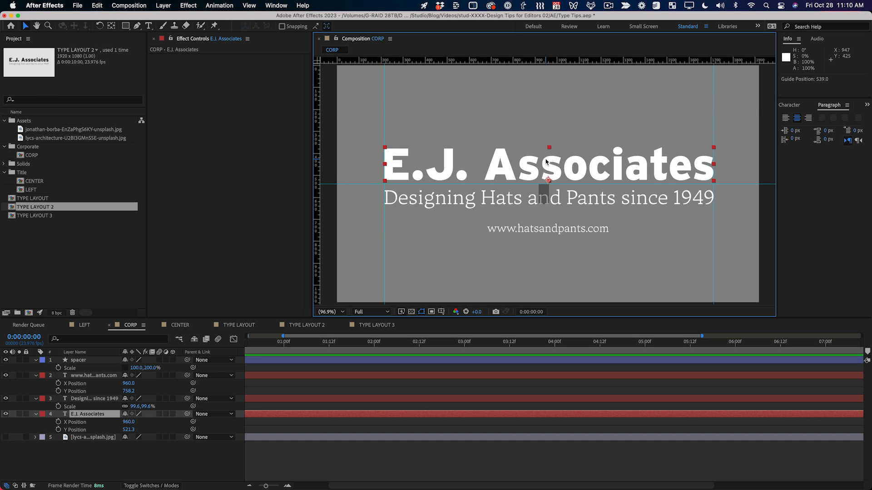
{"action": "key", "text": "Down"}
{"action": "key", "text": "Down"}
{"action": "key", "text": "Down"}
{"action": "key", "text": "Down"}
{"action": "key", "text": "Down"}
{"action": "key", "text": "Down"}
{"action": "key", "text": "Down"}
{"action": "key", "text": "Down"}
{"action": "key", "text": "Down"}
{"action": "key", "text": "Down"}
{"action": "key", "text": "Down"}
{"action": "key", "text": "Down"}
{"action": "key", "text": "Down"}
{"action": "key", "text": "Down"}
{"action": "key", "text": "Down"}
{"action": "key", "text": "Down"}
{"action": "key", "text": "Down"}
{"action": "key", "text": "Down"}
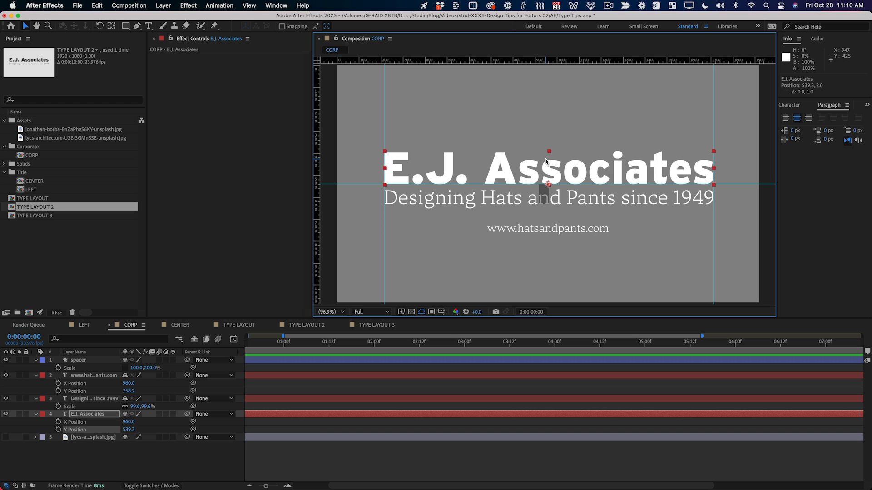
{"action": "left_click", "coordinate": [712, 267]}
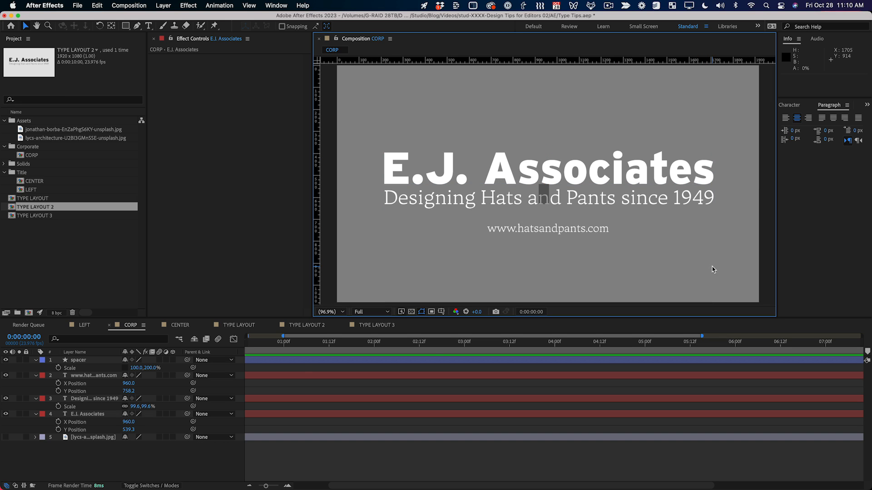
{"action": "scroll", "coordinate": [540, 233], "scroll_direction": "up", "scroll_amount": 4}
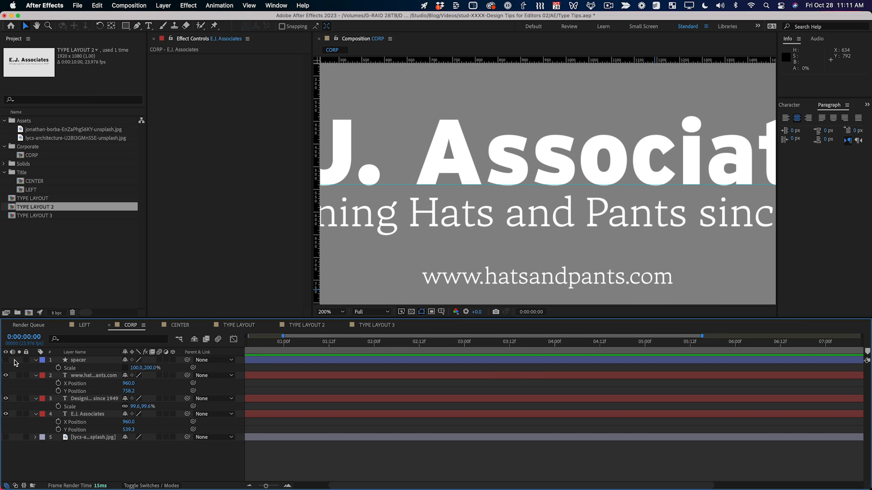
Try a 300% vertical scale for the spacer, raise "E.J. Associates" 44 pixels onto its top edge, and undo the text move
{"action": "left_click", "coordinate": [6, 360]}
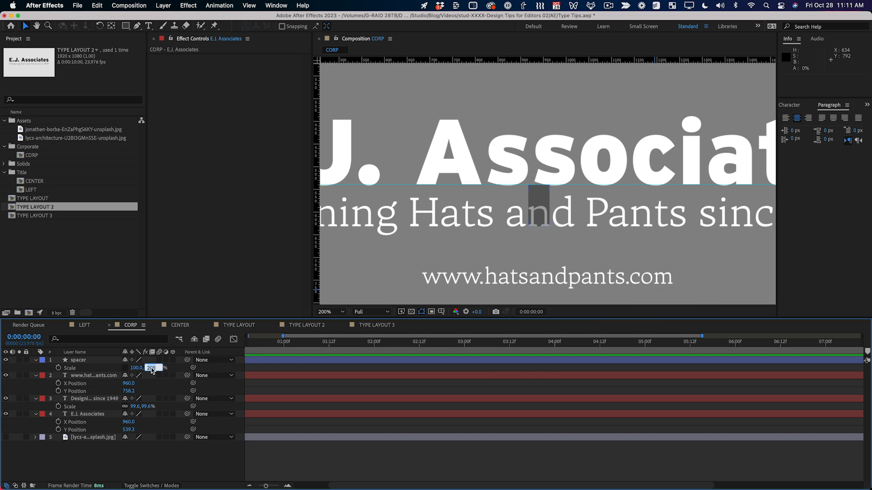
{"action": "type", "text": "300"}
{"action": "left_click", "coordinate": [625, 166]}
{"action": "left_click_drag", "start_coordinate": [622, 175], "coordinate": [619, 155]}
{"action": "left_click", "coordinate": [6, 361]}
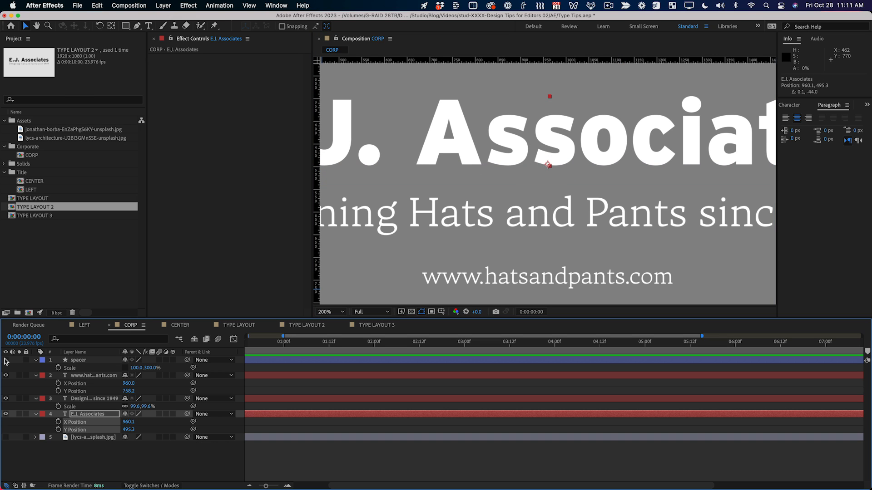
{"action": "key", "text": "shift+slash"}
{"action": "left_click", "coordinate": [624, 262]}
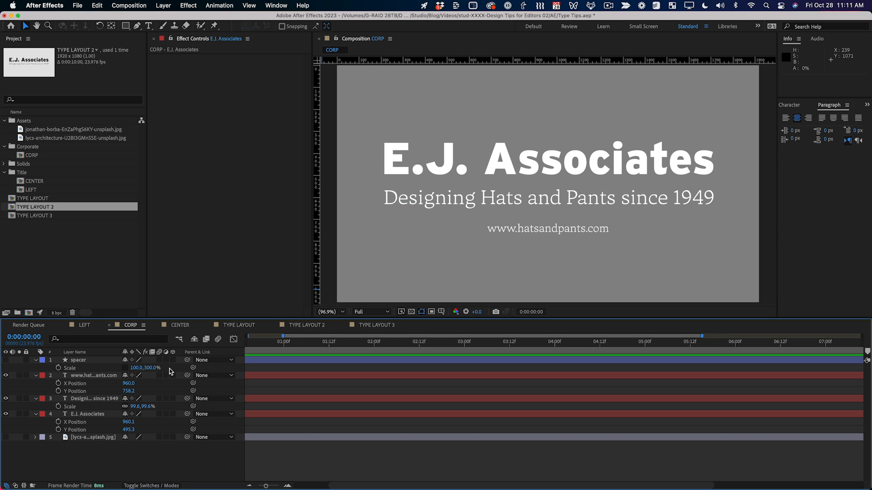
{"action": "key", "text": "super+z"}
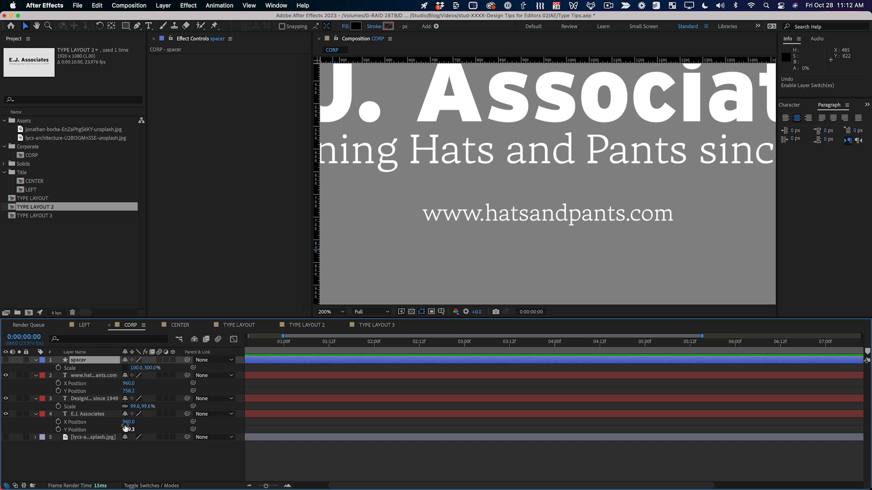
Set the spacer's vertical scale to 100% and move it up 46 pixels so it fits directly beneath "E.J. Associates"
{"action": "left_click", "coordinate": [341, 315]}
{"action": "type", "text": "100"}
{"action": "key", "text": "Return"}
{"action": "left_click_drag", "start_coordinate": [541, 159], "coordinate": [542, 138]}
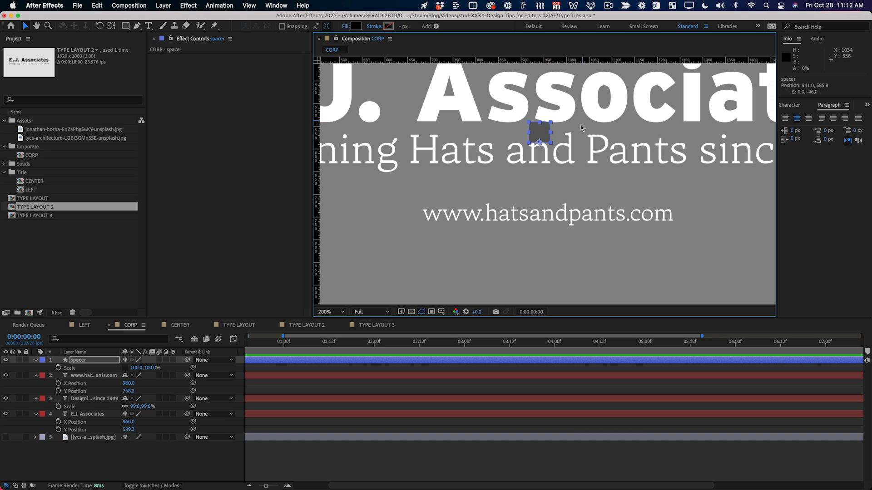
Duplicate the spacer, move the copy down onto the web address's baseline, and parent it to the web address layer
{"action": "key", "text": "super+d"}
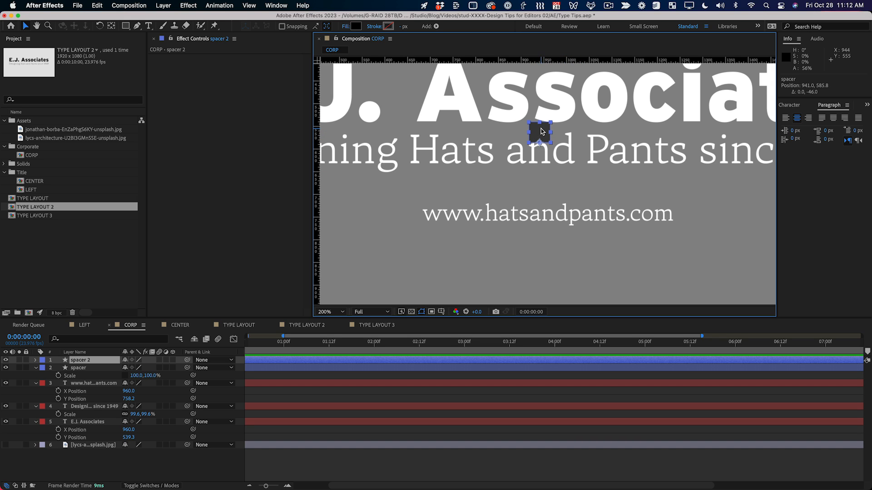
{"action": "left_click_drag", "start_coordinate": [545, 132], "coordinate": [547, 199]}
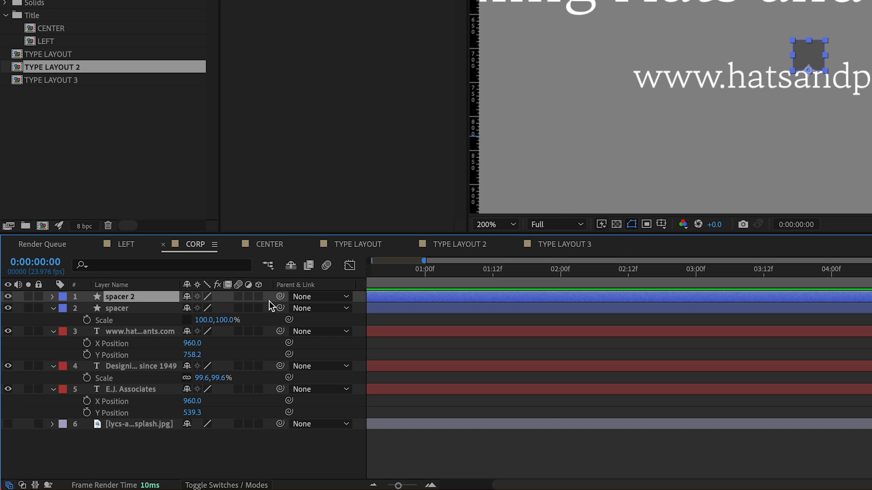
{"action": "left_click_drag", "start_coordinate": [281, 298], "coordinate": [150, 331]}
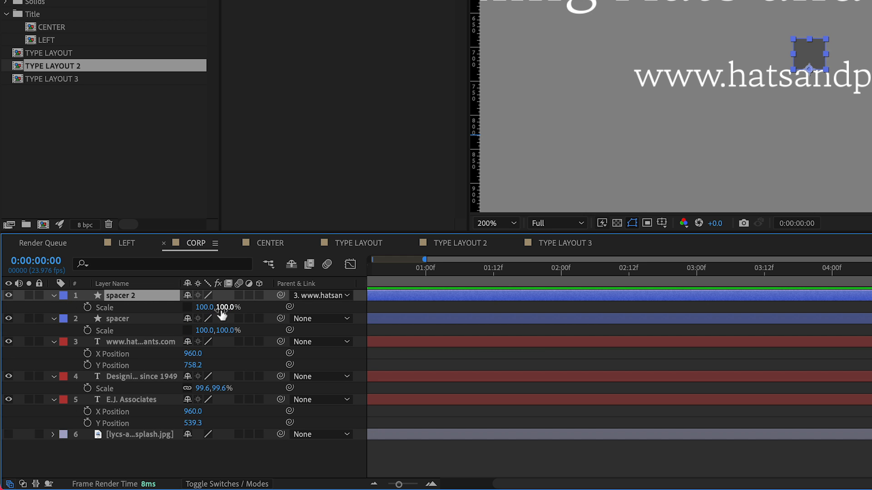
Set the spacer 2 layer's vertical scale to 400% and lower the web address until the spacer's top meets the tagline's baseline
{"action": "type", "text": "400"}
{"action": "key", "text": "Return"}
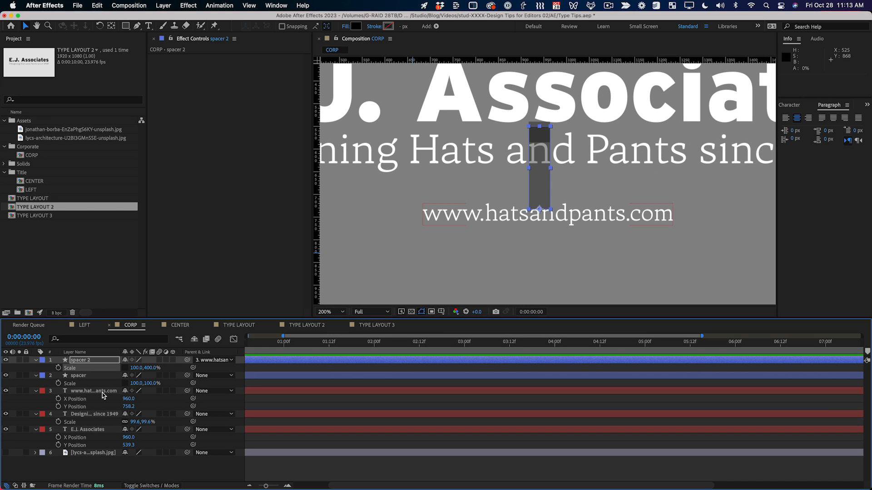
{"action": "left_click", "coordinate": [103, 393]}
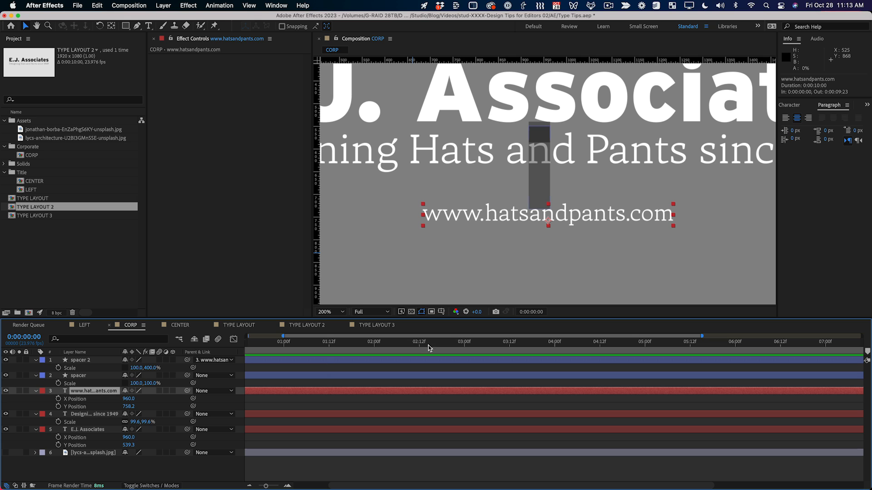
{"action": "left_click_drag", "start_coordinate": [589, 218], "coordinate": [590, 256]}
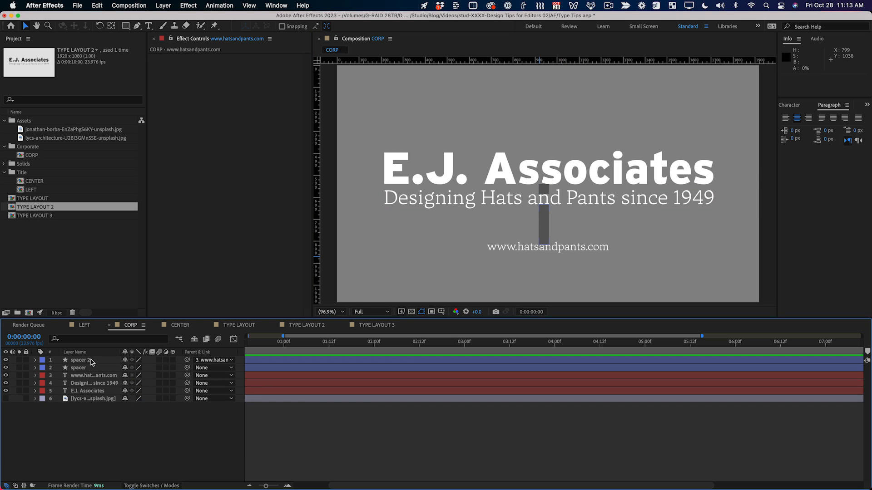
Move the text and spacer layers up together to recentre the title block, and hide both spacer layers
{"action": "left_click", "coordinate": [93, 362]}
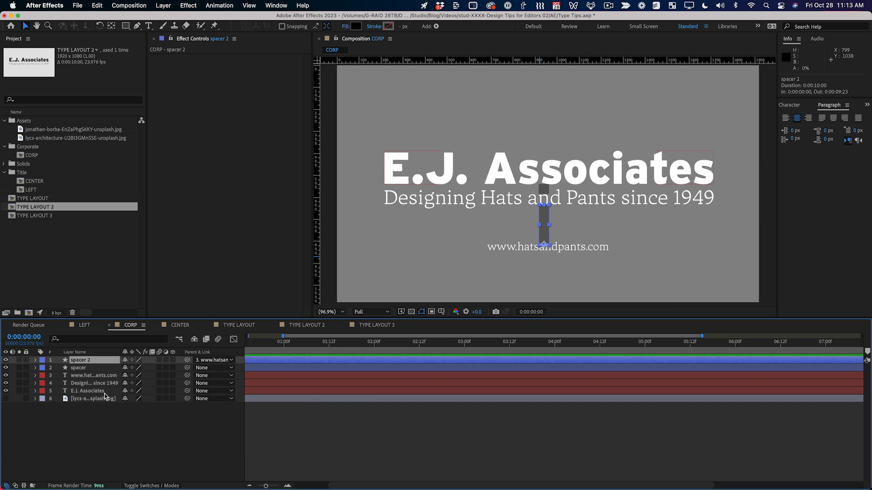
{"action": "left_click", "coordinate": [107, 391], "text": "shift"}
{"action": "left_click_drag", "start_coordinate": [516, 170], "coordinate": [514, 160]}
{"action": "left_click", "coordinate": [173, 437]}
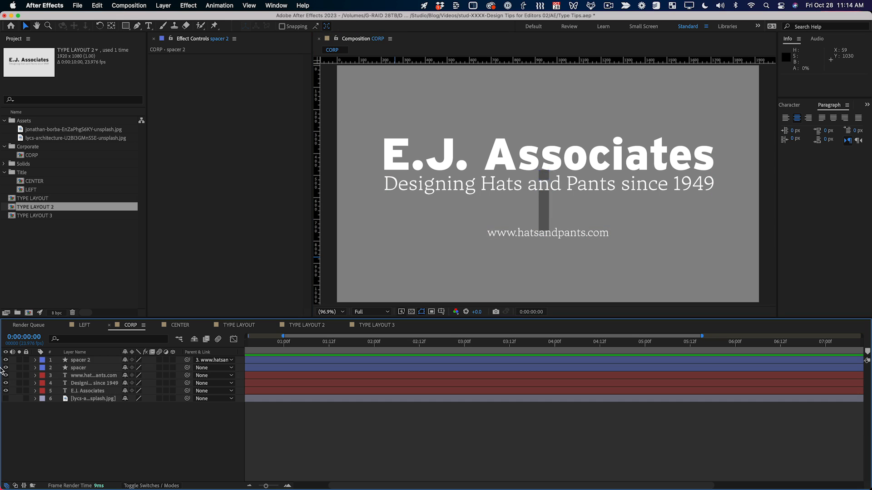
{"action": "left_click", "coordinate": [6, 360]}
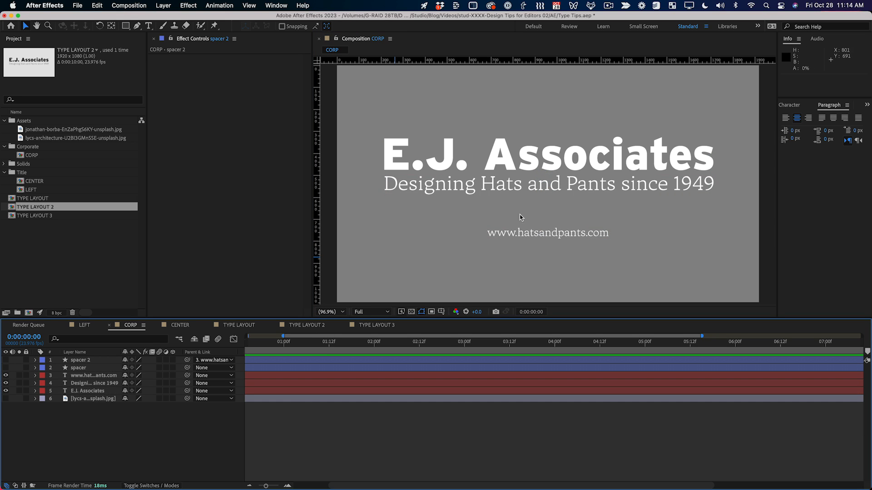
Show the spacer 2 layer again and set its vertical scale to 300%
{"action": "left_click", "coordinate": [6, 360]}
{"action": "left_click", "coordinate": [82, 360]}
{"action": "key", "text": "s"}
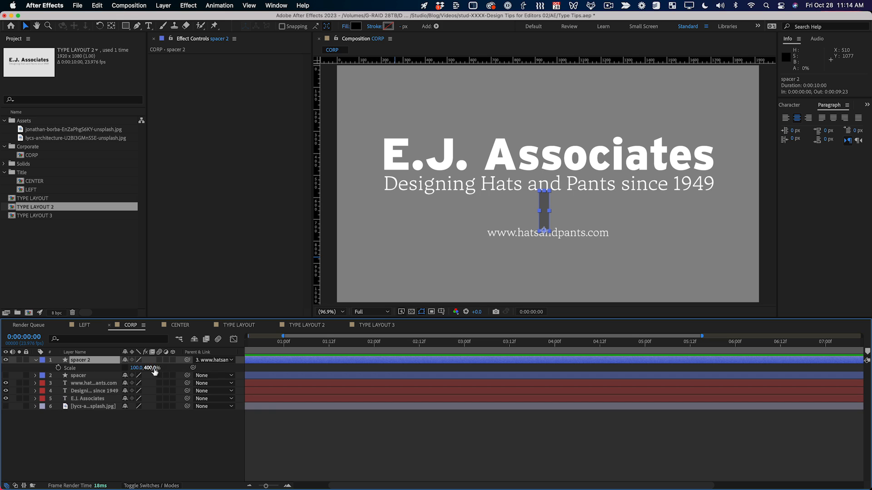
{"action": "type", "text": "300"}
Nudge the web address up until the top of spacer 2 meets the tagline's baseline
{"action": "left_click", "coordinate": [98, 398]}
{"action": "left_click", "coordinate": [98, 384]}
{"action": "scroll", "coordinate": [97, 383], "scroll_direction": "right", "scroll_amount": 5}
{"action": "key", "text": "shift+Up"}
{"action": "key", "text": "shift+Up"}
{"action": "key", "text": "shift+Up"}
{"action": "key", "text": "shift+Up"}
{"action": "key", "text": "shift+Up"}
{"action": "key", "text": "shift+Up"}
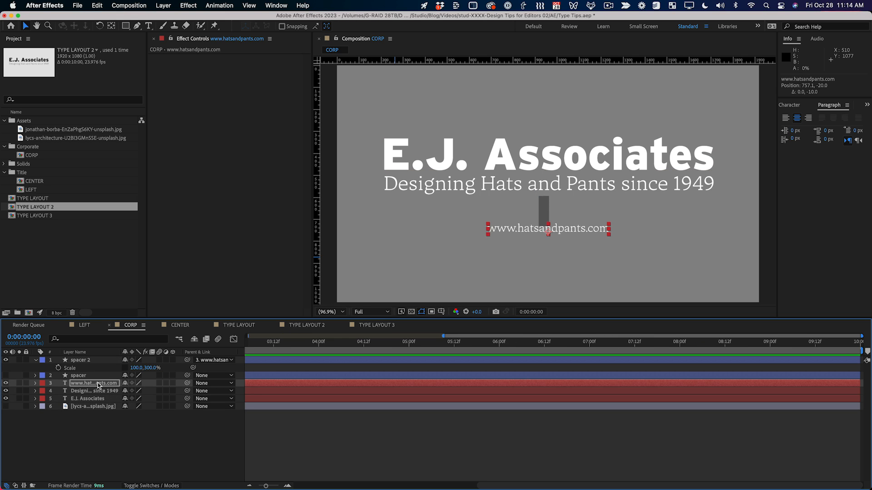
{"action": "key", "text": "shift+Down"}
{"action": "key", "text": "shift+Down"}
{"action": "key", "text": "Up"}
{"action": "key", "text": "Up"}
{"action": "key", "text": "Up"}
{"action": "key", "text": "Up"}
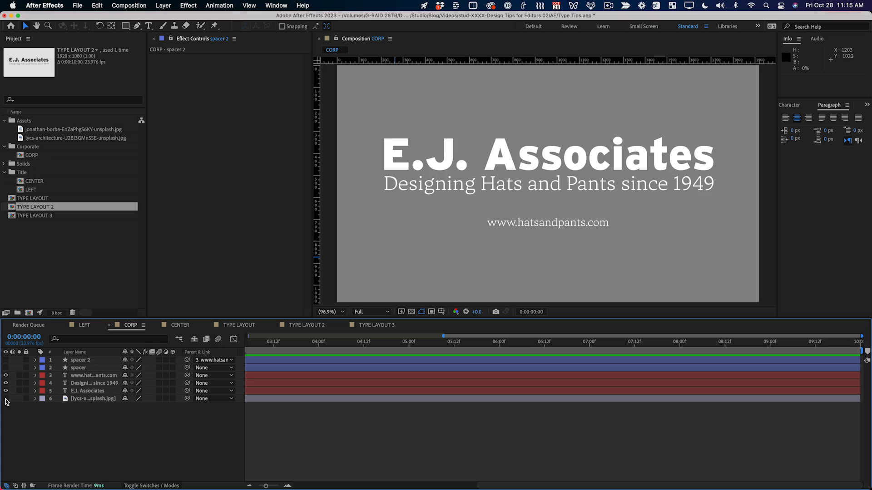
Show the office photo layer and darken it with a Levels effect by lowering its Output White
{"action": "left_click", "coordinate": [6, 398]}
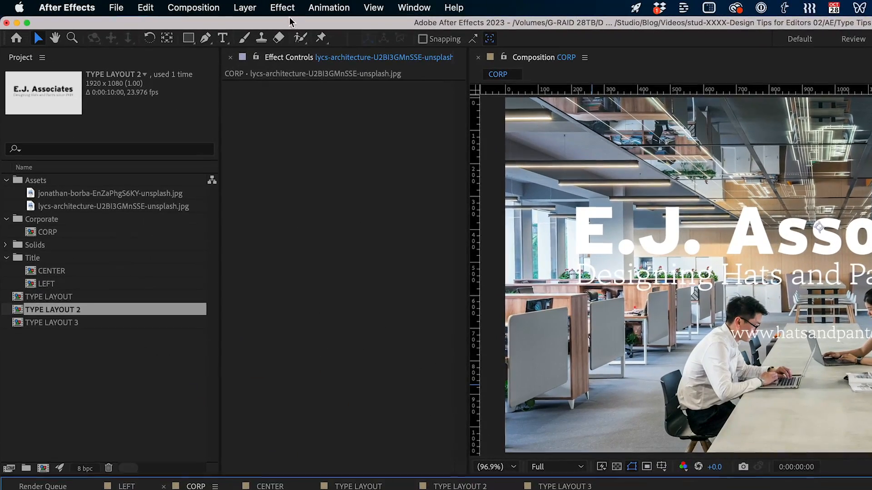
{"action": "left_click", "coordinate": [188, 5]}
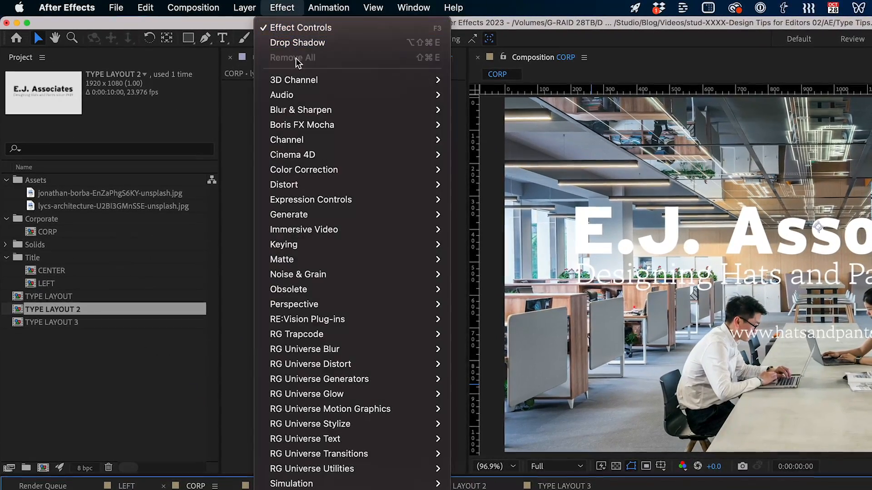
{"action": "mouse_move", "coordinate": [318, 170]}
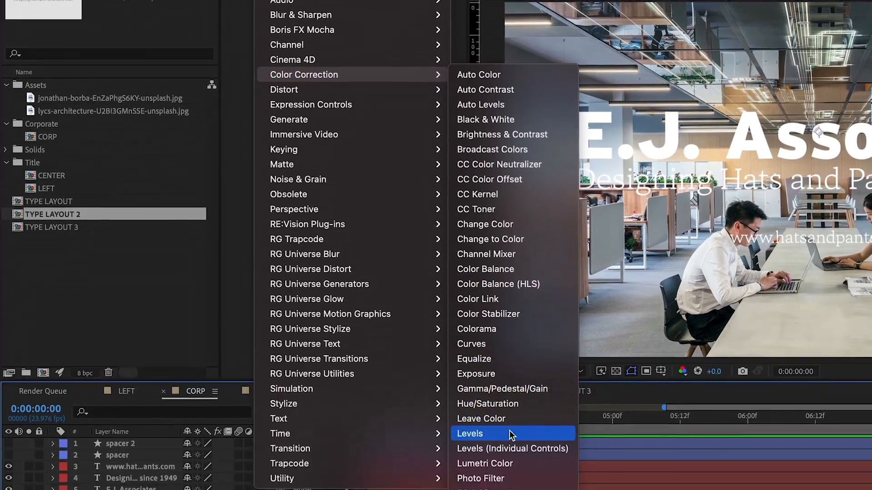
{"action": "left_click", "coordinate": [502, 431]}
{"action": "left_click_drag", "start_coordinate": [296, 111], "coordinate": [282, 112]}
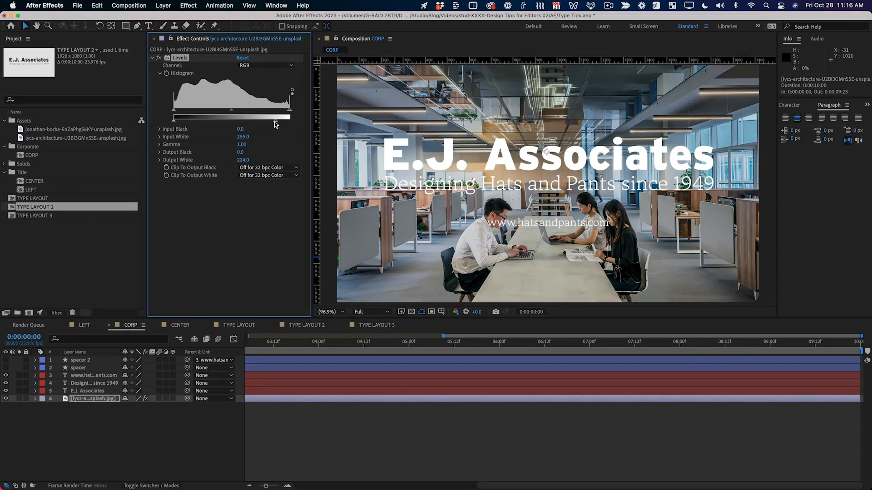
Add an adjustment layer, place it directly above the office photo layer, and rename it "Fade"
{"action": "left_click", "coordinate": [163, 5]}
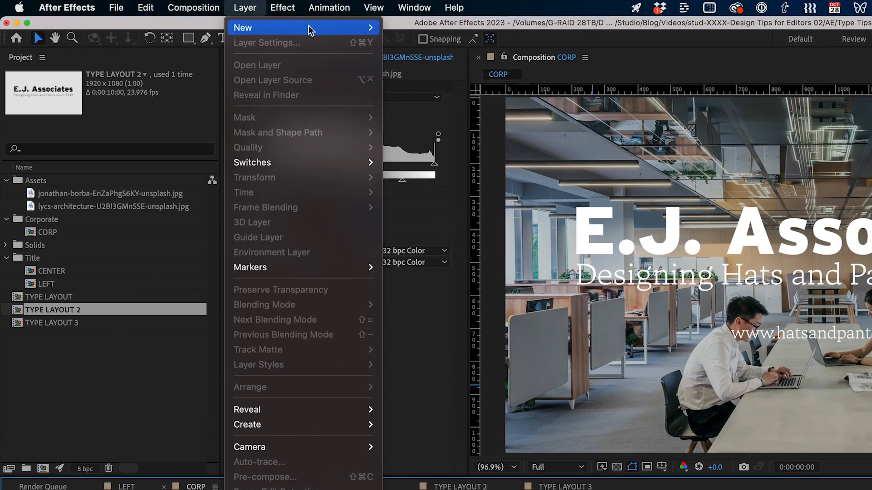
{"action": "mouse_move", "coordinate": [181, 18]}
{"action": "left_click", "coordinate": [468, 117]}
{"action": "left_click_drag", "start_coordinate": [91, 360], "coordinate": [110, 401]}
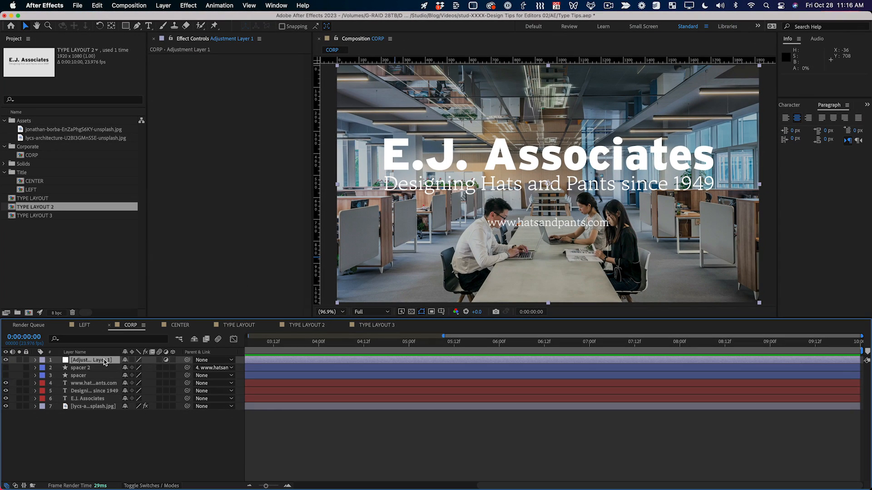
{"action": "key", "text": "Return"}
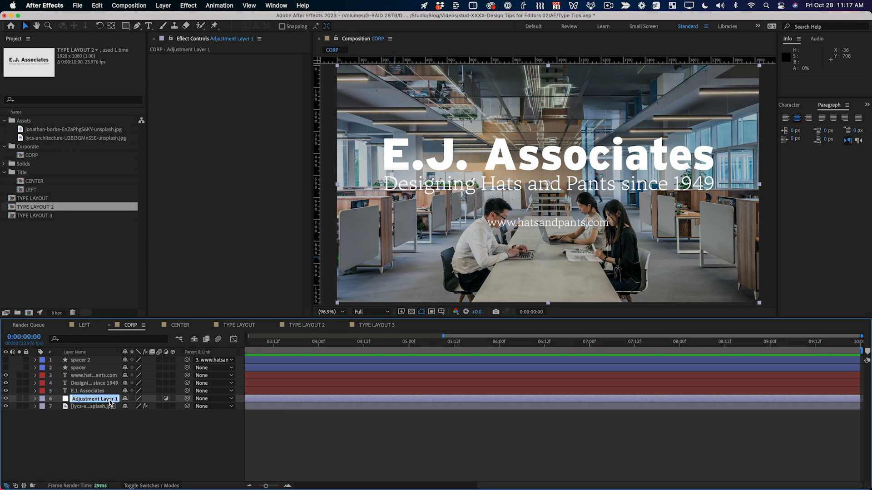
{"action": "type", "text": "Fade"}
{"action": "key", "text": "Return"}
Apply Levels to the Fade layer and lower its Output White to 157
{"action": "left_click", "coordinate": [188, 6]}
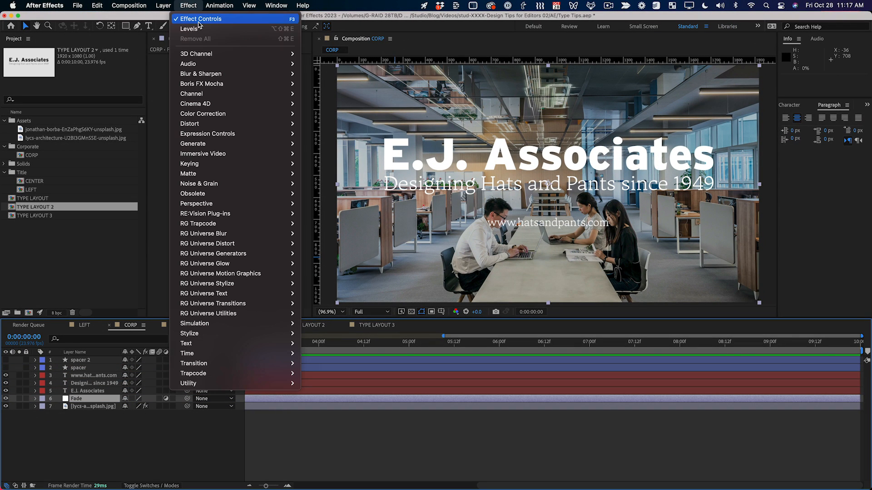
{"action": "left_click", "coordinate": [203, 29]}
{"action": "left_click_drag", "start_coordinate": [289, 119], "coordinate": [245, 121]}
Draw a closed, curved Pen tool mask on the Fade layer around the company name, tagline and web address
{"action": "key", "text": "g"}
{"action": "left_click", "coordinate": [509, 118]}
{"action": "left_click_drag", "start_coordinate": [373, 131], "coordinate": [366, 148]}
{"action": "left_click_drag", "start_coordinate": [381, 200], "coordinate": [397, 204]}
{"action": "left_click_drag", "start_coordinate": [446, 209], "coordinate": [457, 213]}
{"action": "left_click_drag", "start_coordinate": [593, 233], "coordinate": [624, 232]}
{"action": "left_click", "coordinate": [722, 138]}
{"action": "left_click", "coordinate": [611, 122]}
{"action": "left_click", "coordinate": [509, 119]}
Feather the Fade layer's mask by 215 pixels and reduce the layer's opacity
{"action": "key", "text": "f"}
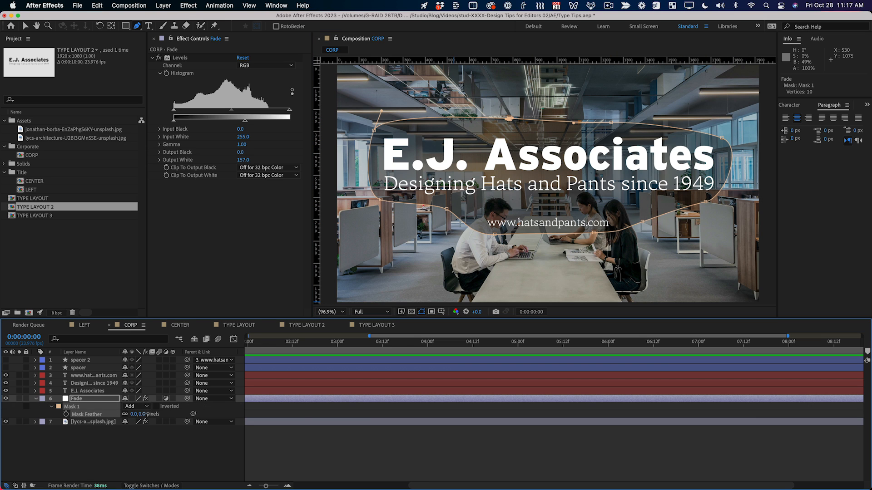
{"action": "left_click", "coordinate": [93, 399]}
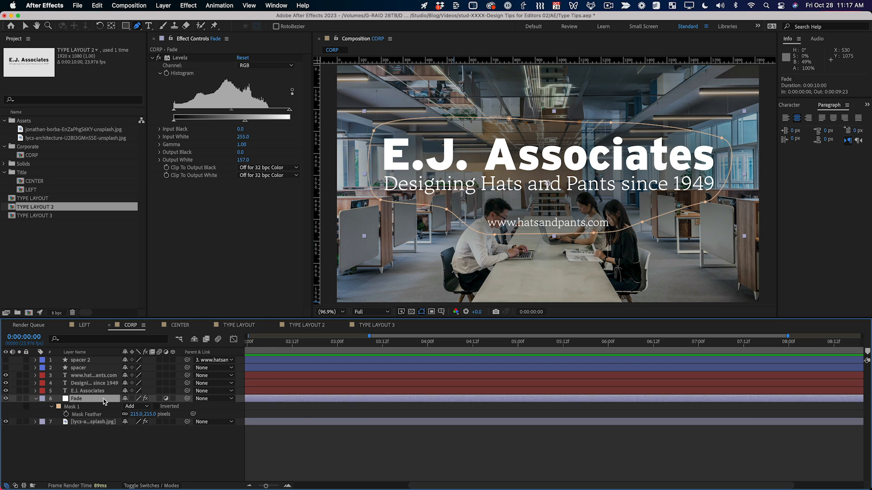
{"action": "key", "text": "t"}
{"action": "left_click_drag", "start_coordinate": [129, 408], "coordinate": [105, 407]}
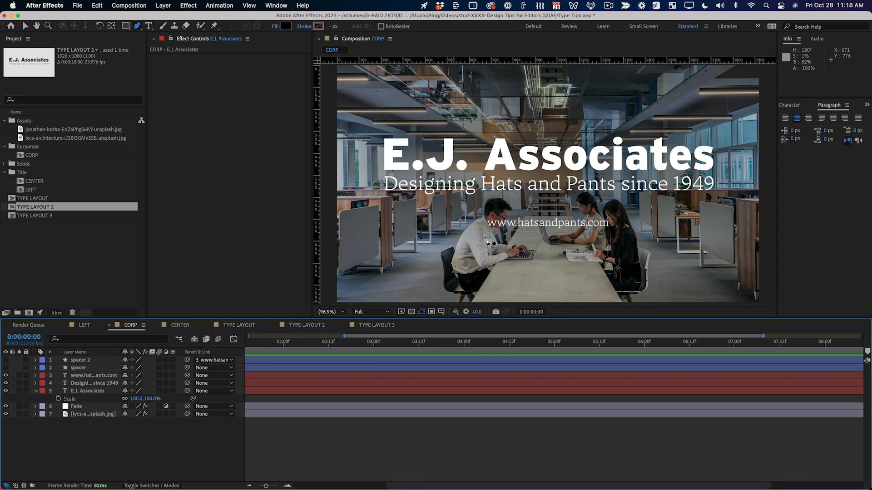
Undo the last change and parent the web address, tagline and Fade layers to the "E.J. Associates" layer
{"action": "key", "text": "super+z"}
{"action": "left_click", "coordinate": [105, 375]}
{"action": "left_click", "coordinate": [102, 382], "text": "super"}
{"action": "left_click", "coordinate": [105, 407], "text": "super"}
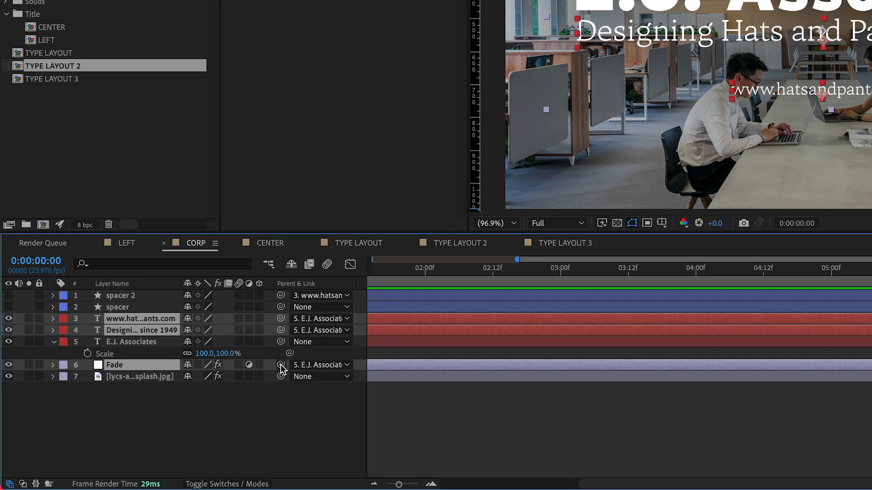
{"action": "left_click_drag", "start_coordinate": [280, 368], "coordinate": [150, 342]}
Scale the "E.J. Associates" parent layer to 77% and nudge the title group down
{"action": "left_click_drag", "start_coordinate": [208, 353], "coordinate": [45, 359]}
{"action": "left_click", "coordinate": [163, 341]}
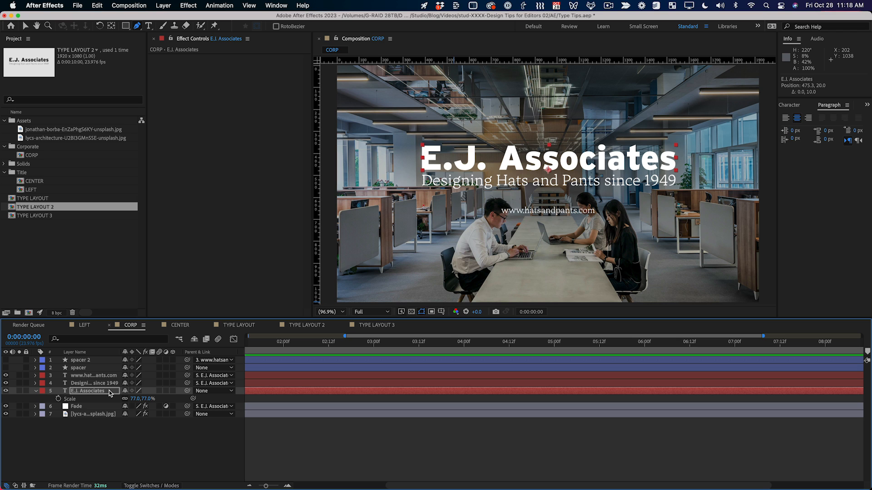